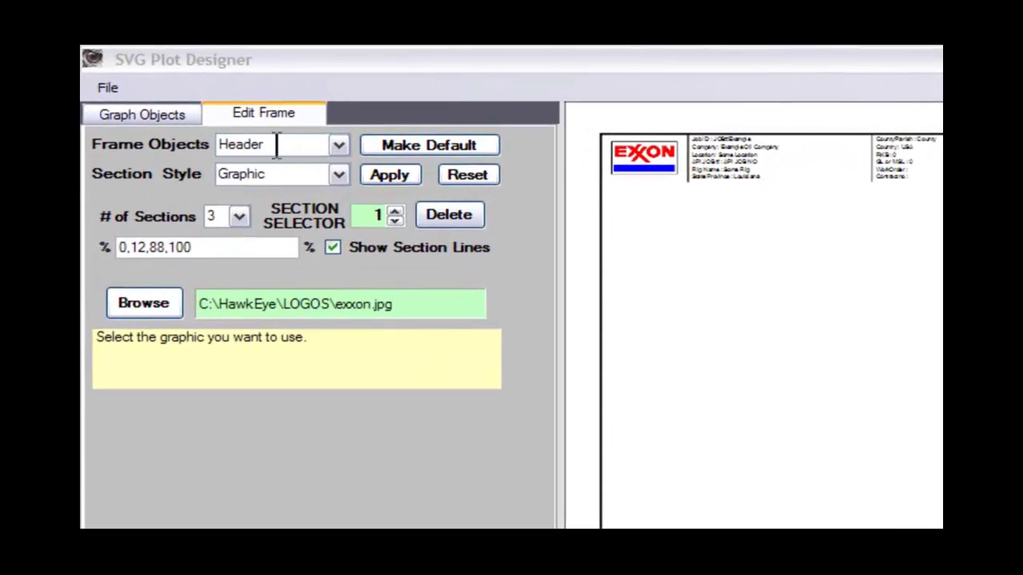
# Choose the Header frame object, replace the graphic in its first section with PDti.jpg, and apply the change
pyautogui.click(275, 145)
pyautogui.click(339, 145)
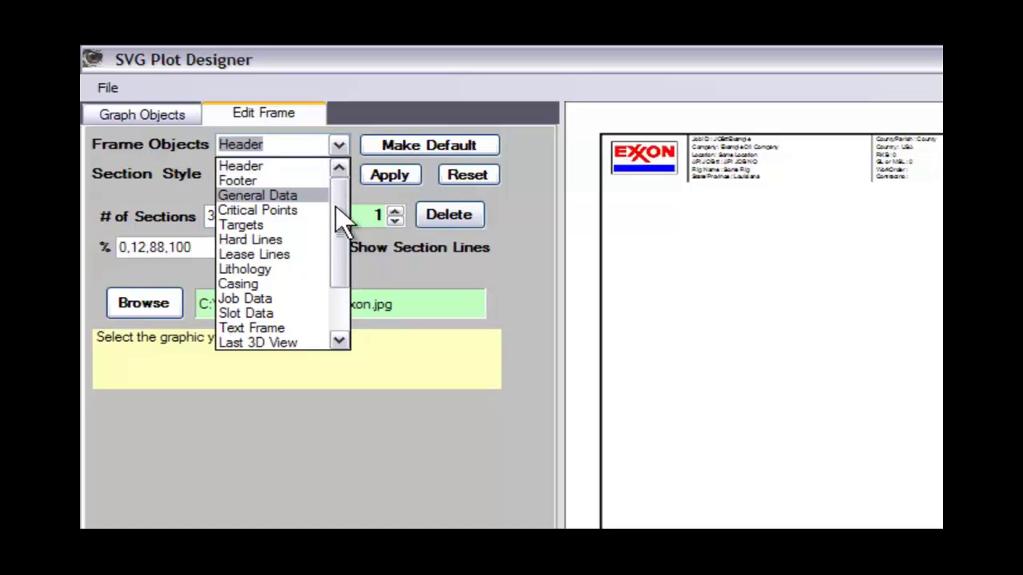
pyautogui.moveTo(336, 213)
pyautogui.mouseDown()
pyautogui.moveTo(339, 290)
pyautogui.moveTo(347, 206)
pyautogui.mouseUp()
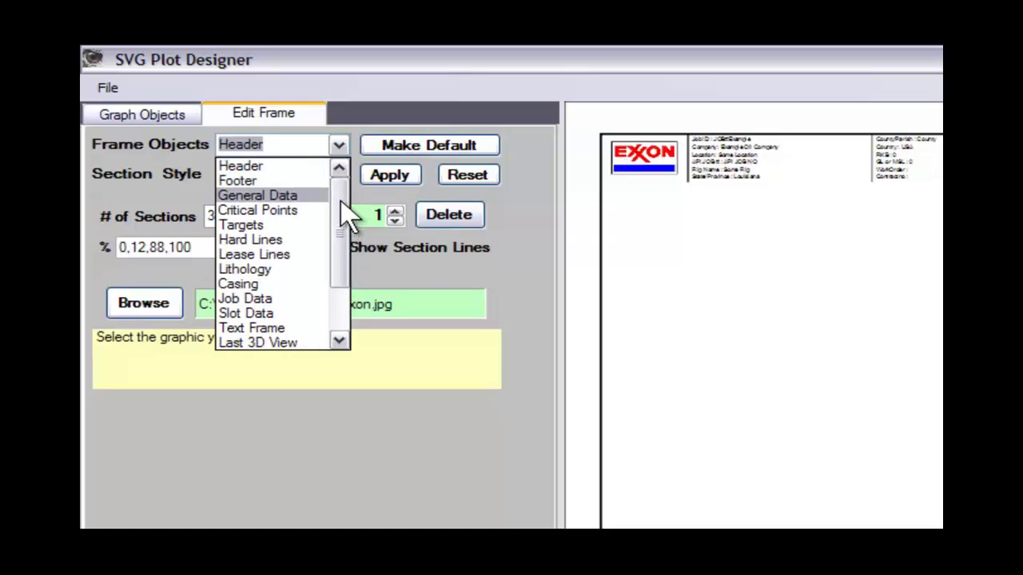
pyautogui.click(261, 167)
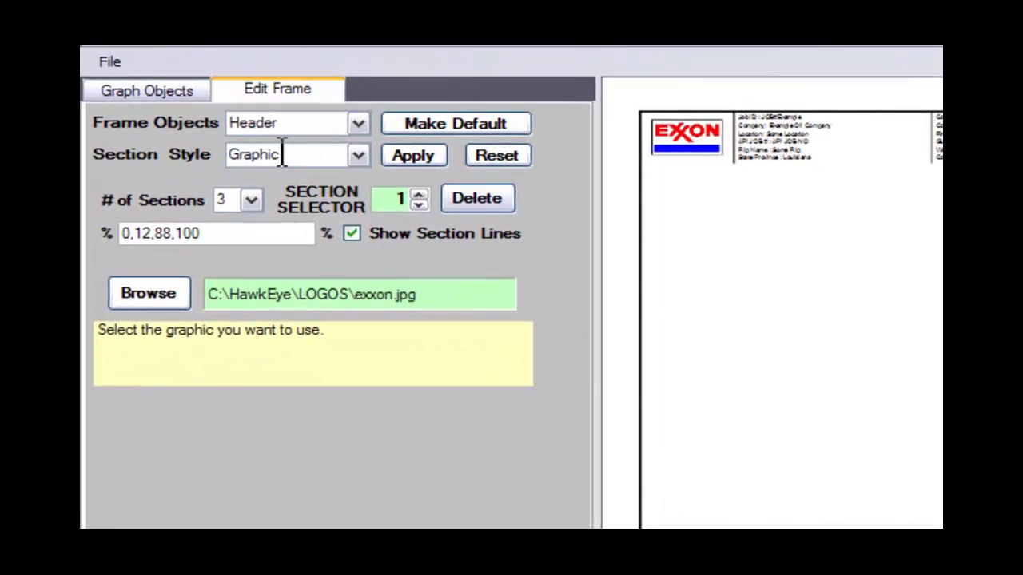
pyautogui.click(156, 301)
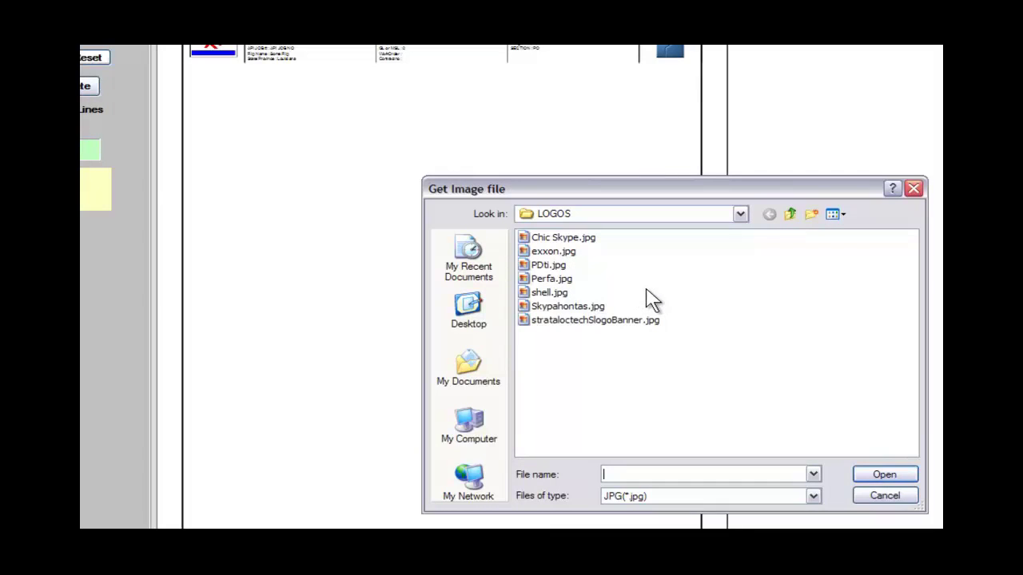
pyautogui.click(543, 265)
pyautogui.doubleClick(535, 269)
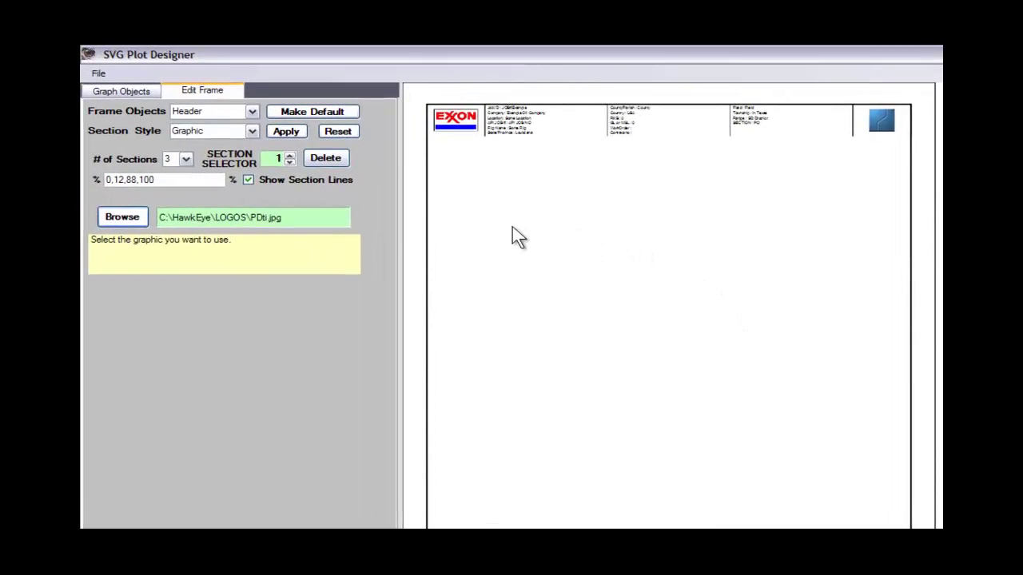
pyautogui.click(286, 135)
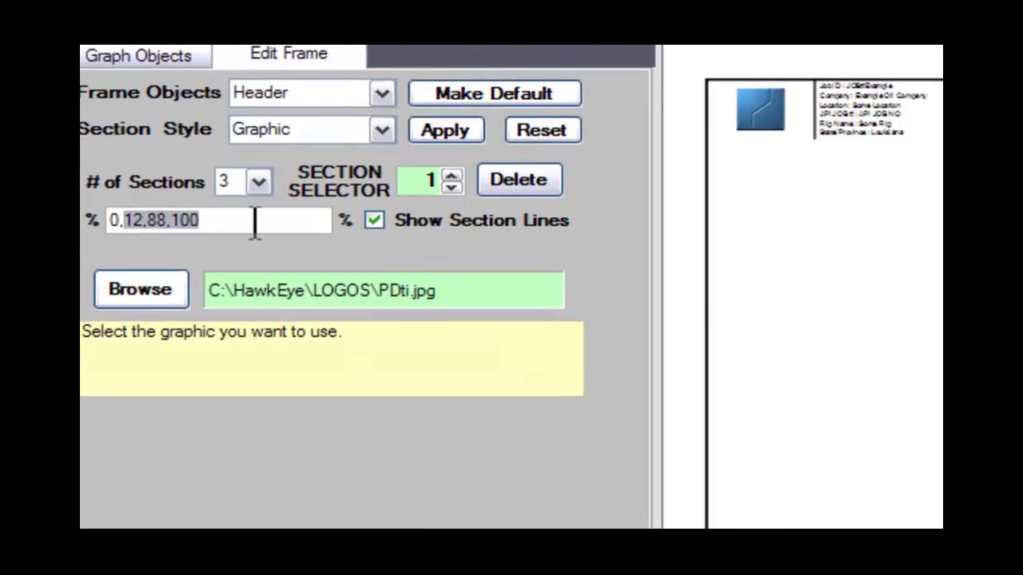
# Set the header's section boundary percentages to 0,9,91,100 and apply the new section widths
pyautogui.click(213, 221)
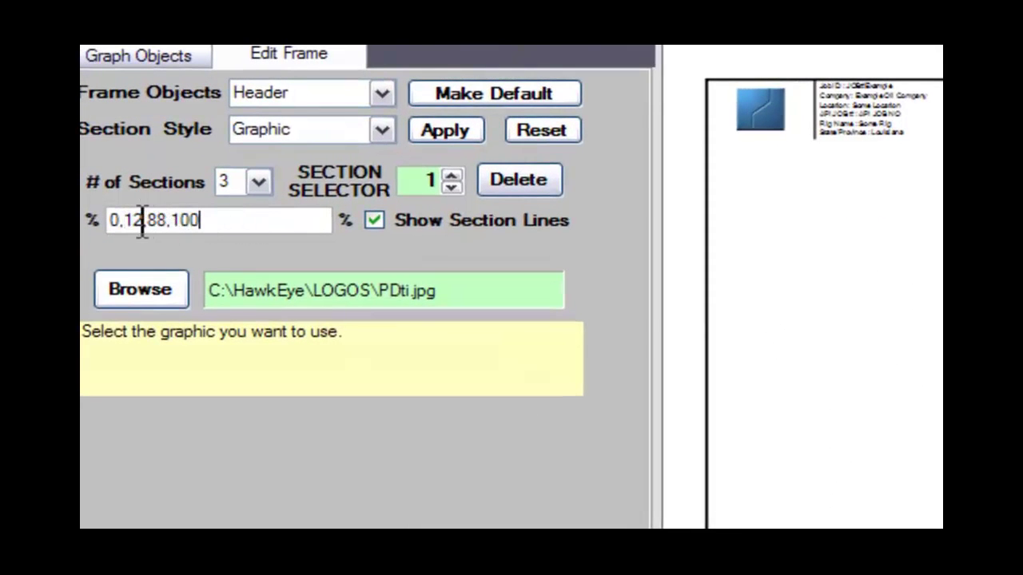
pyautogui.moveTo(142, 221); pyautogui.dragTo(124, 221)
pyautogui.write('9')
pyautogui.click(445, 130)
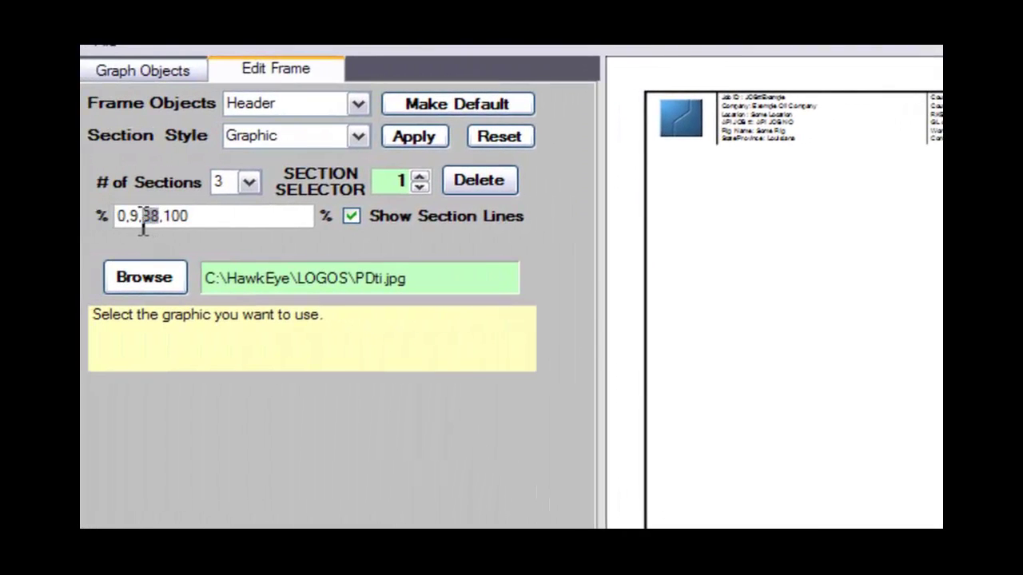
pyautogui.write('9')
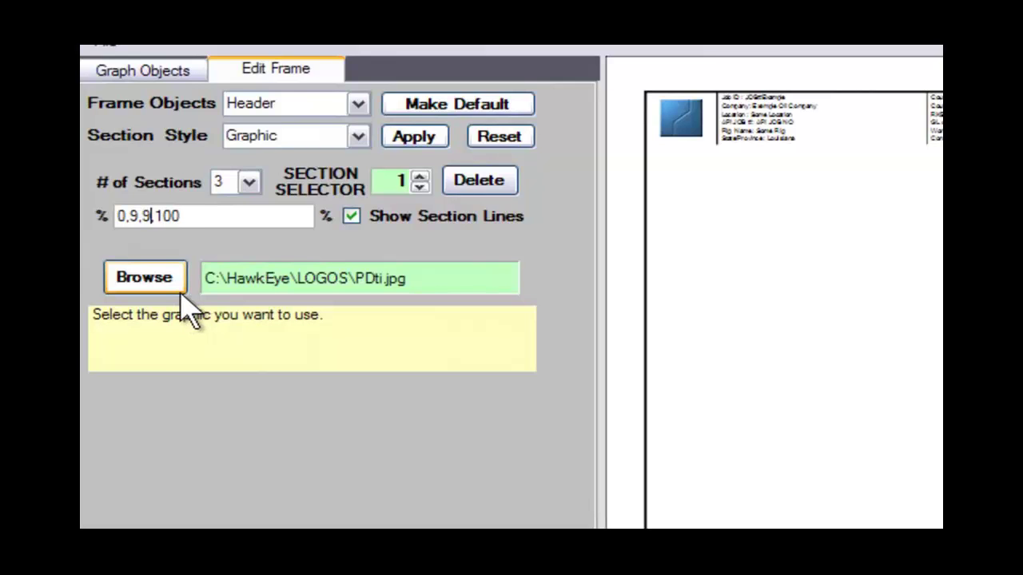
pyautogui.write('1')
pyautogui.click(212, 216)
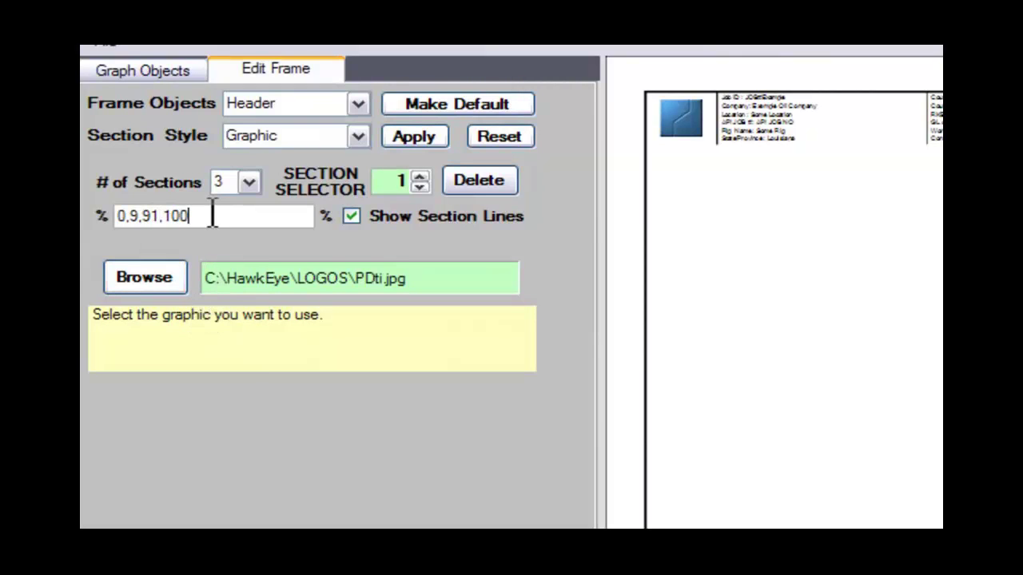
pyautogui.click(420, 137)
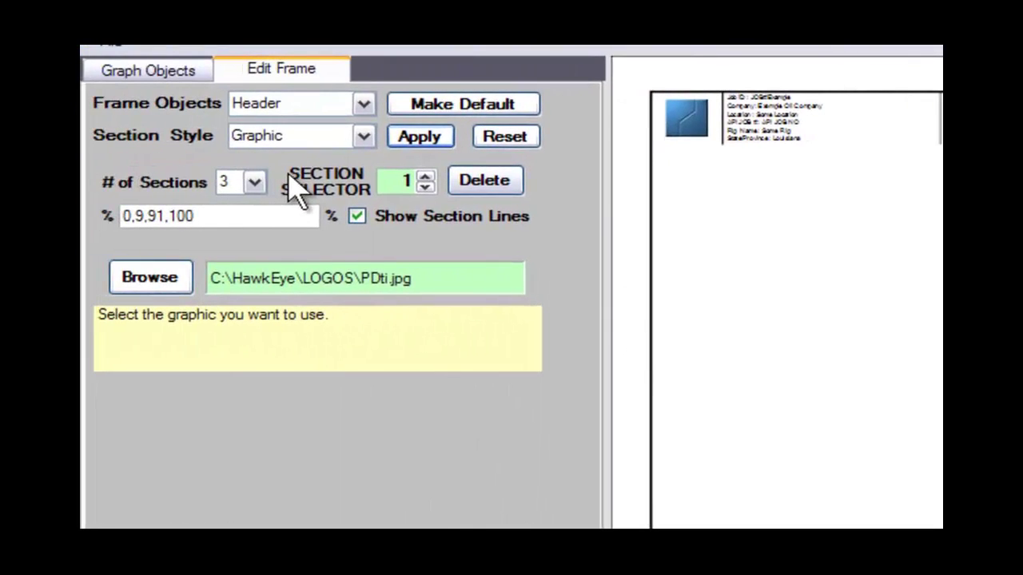
# Remove the Field and WorkOrder entries from the text-flow data list of header section 2
pyautogui.click(425, 176)
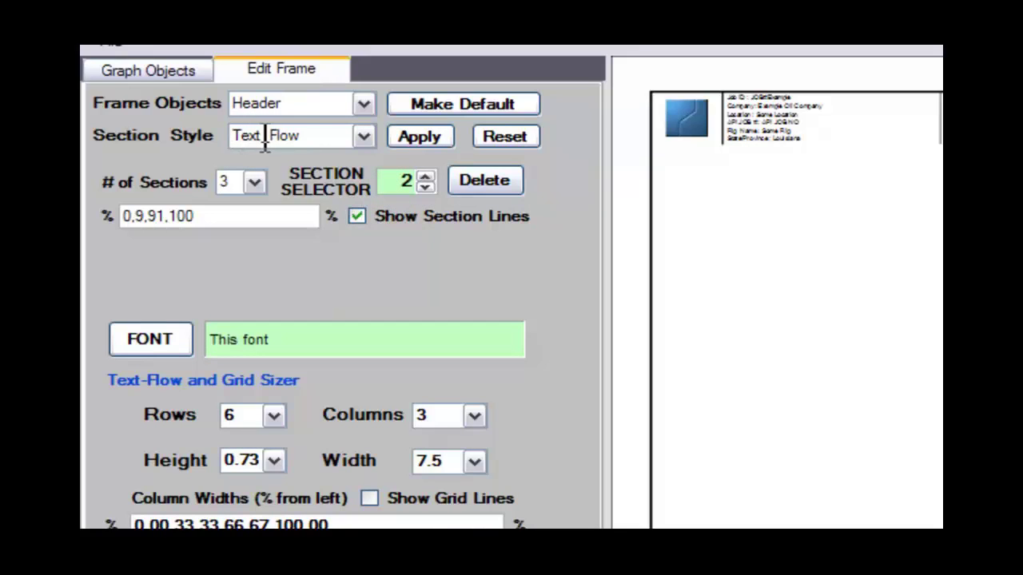
pyautogui.scroll(-10, 410, 423)
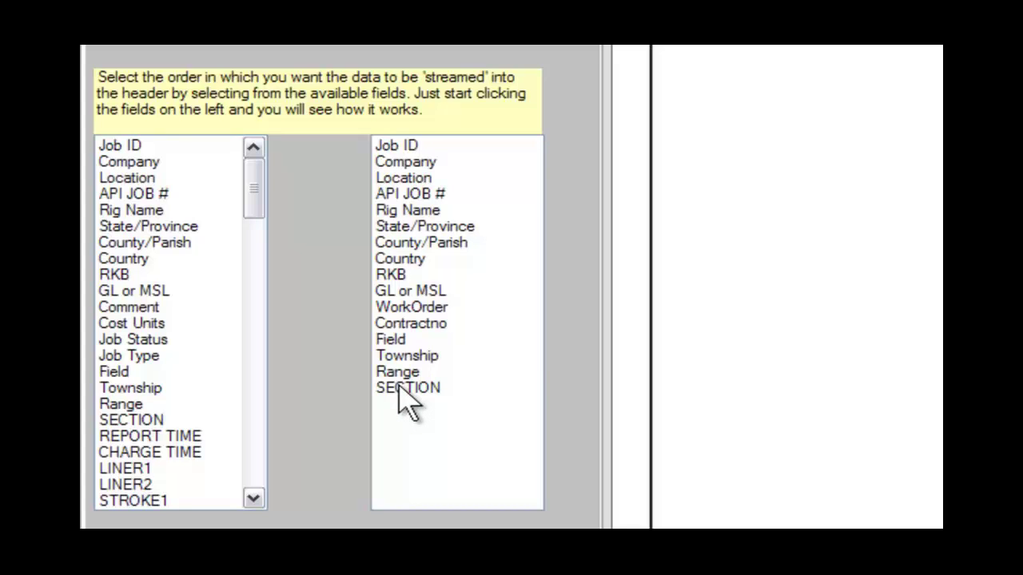
pyautogui.click(403, 389)
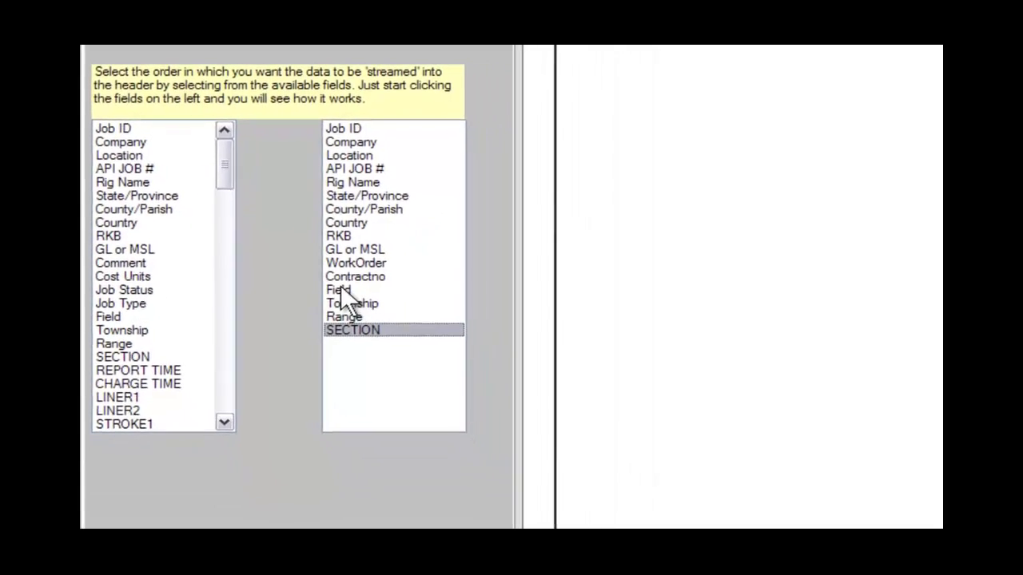
pyautogui.click(341, 286)
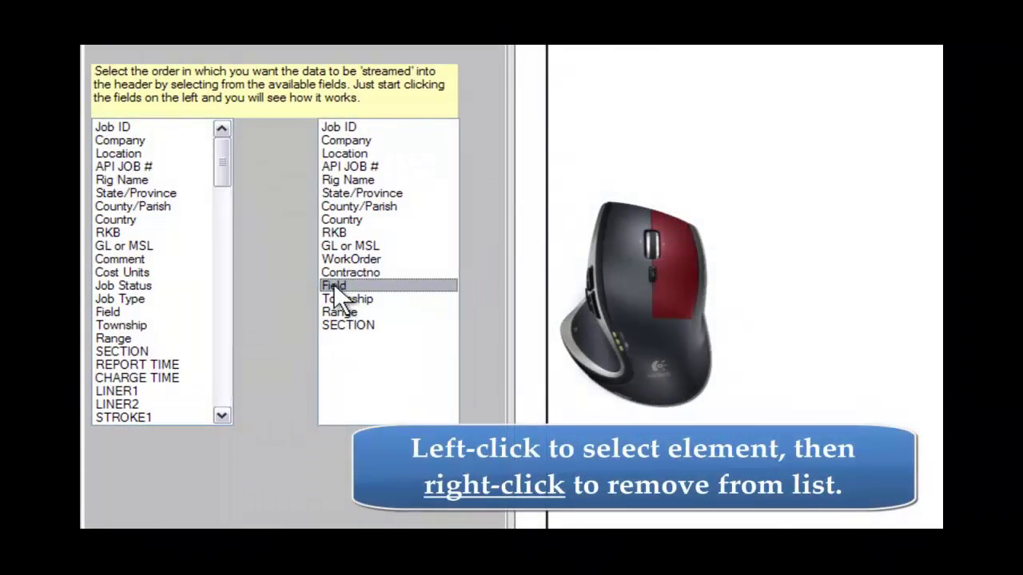
pyautogui.rightClick(337, 286)
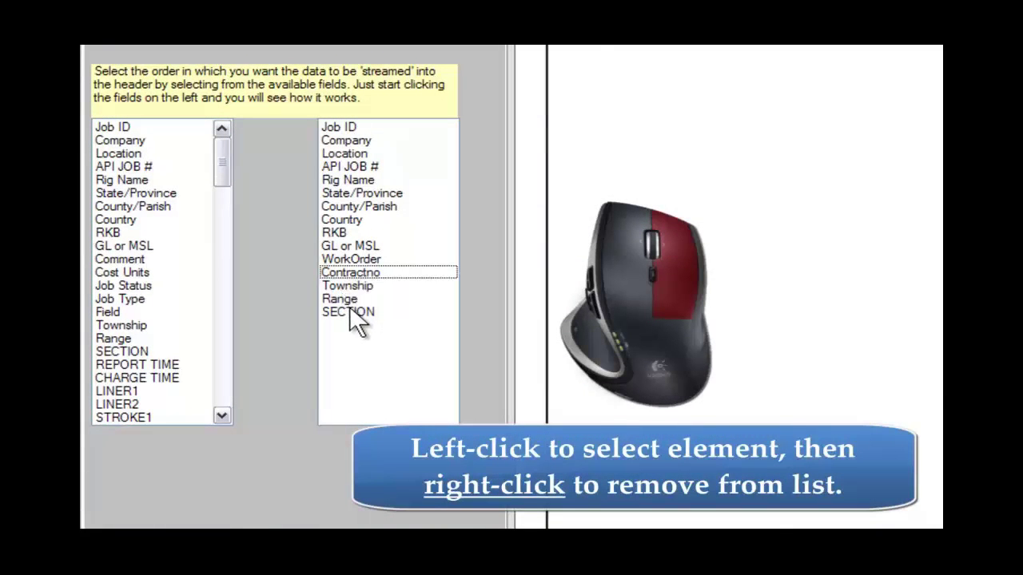
pyautogui.click(348, 259)
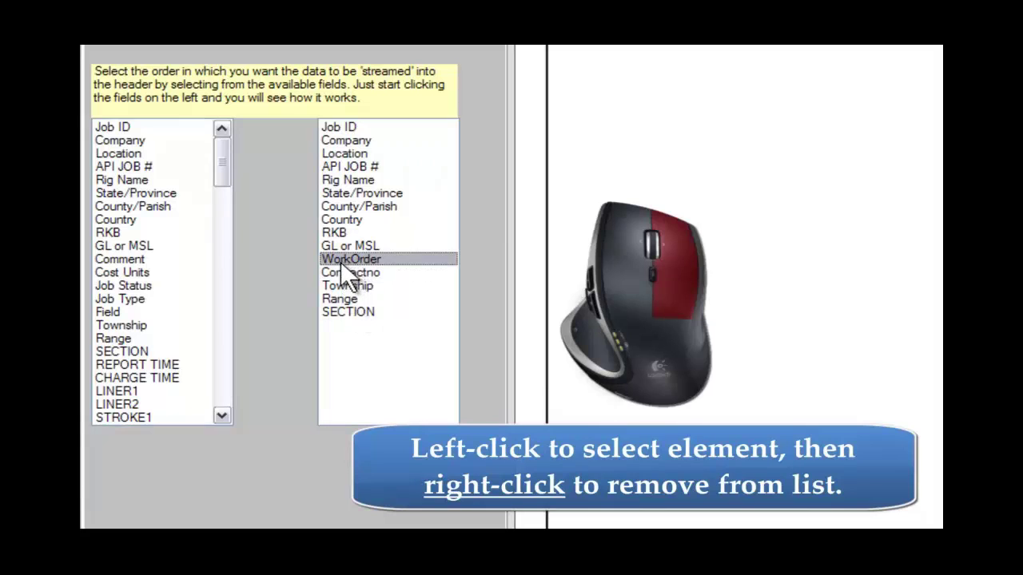
pyautogui.rightClick(340, 261)
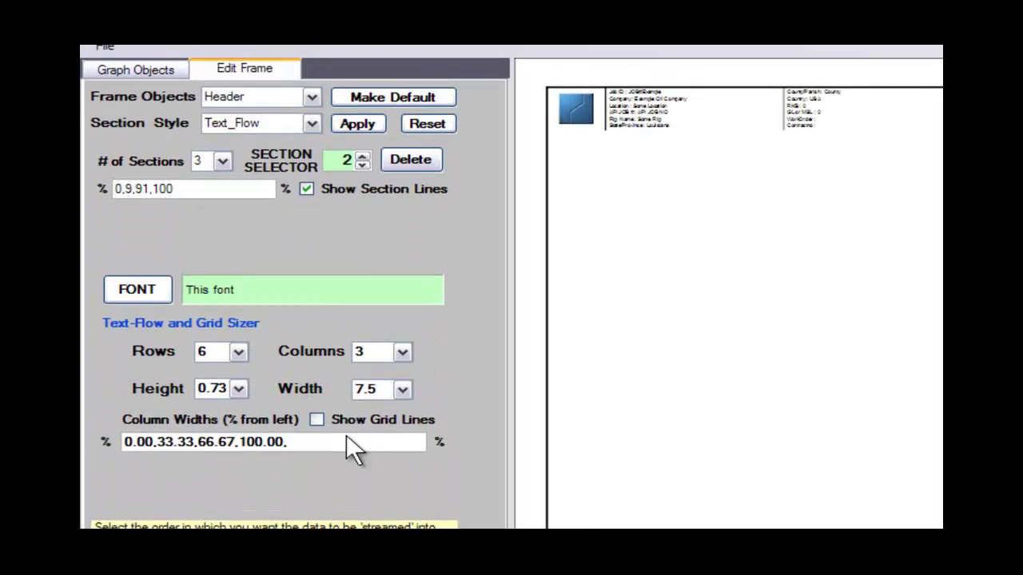
# Set the text-flow grid of header section 2 to 7 rows and 2 columns, and apply it
pyautogui.click(239, 352)
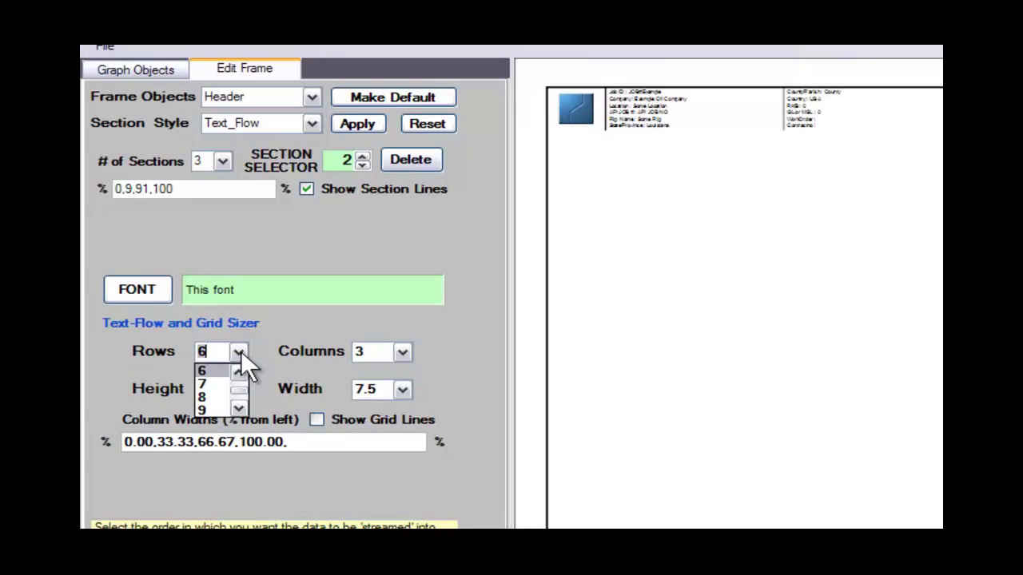
pyautogui.click(218, 381)
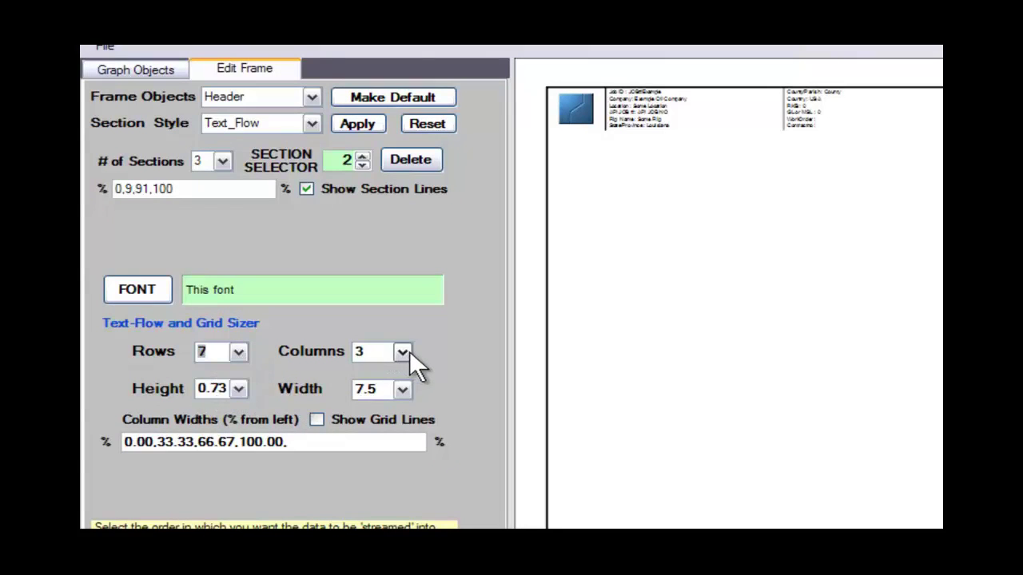
pyautogui.click(404, 353)
pyautogui.click(403, 373)
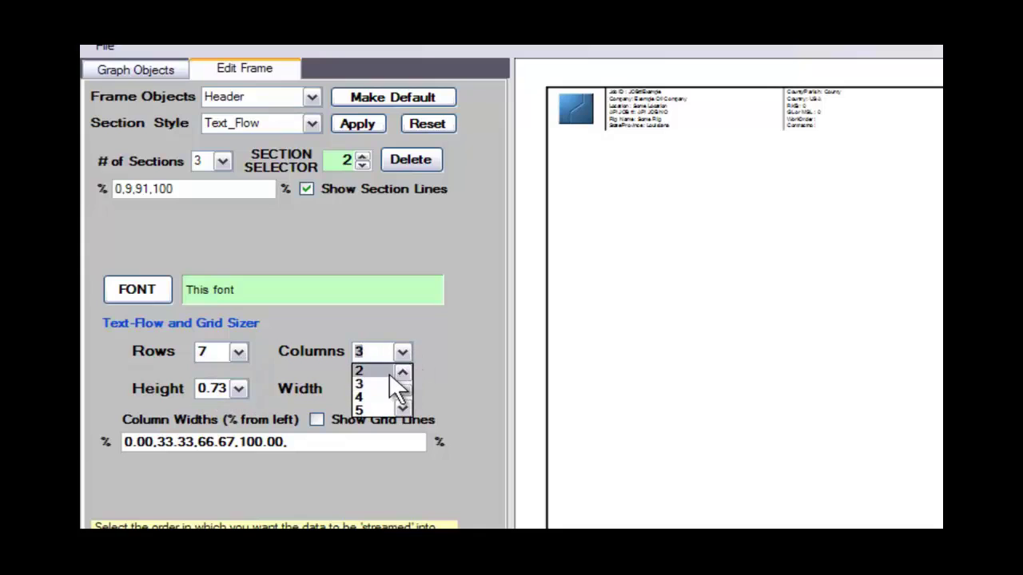
pyautogui.click(390, 373)
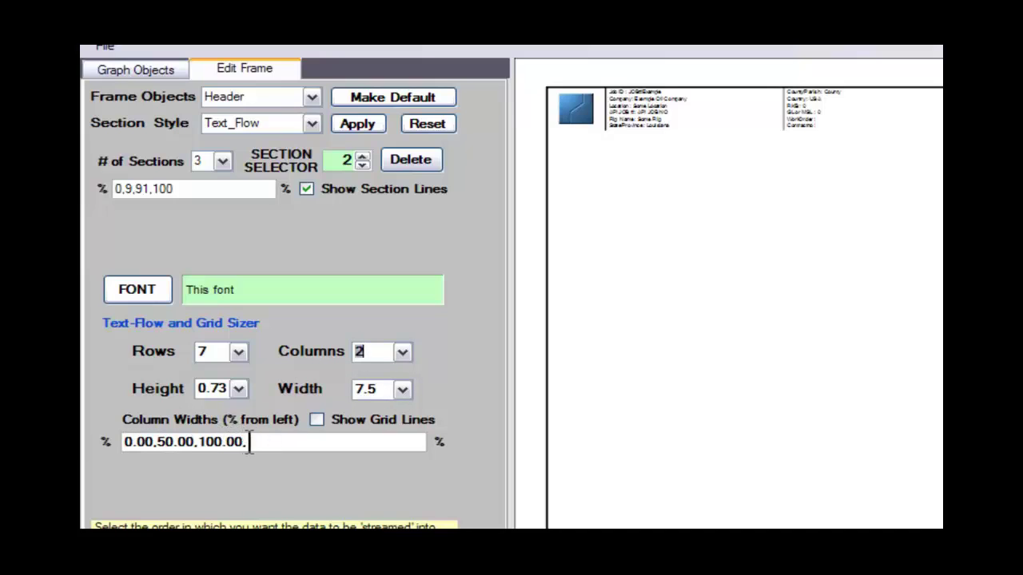
pyautogui.click(364, 124)
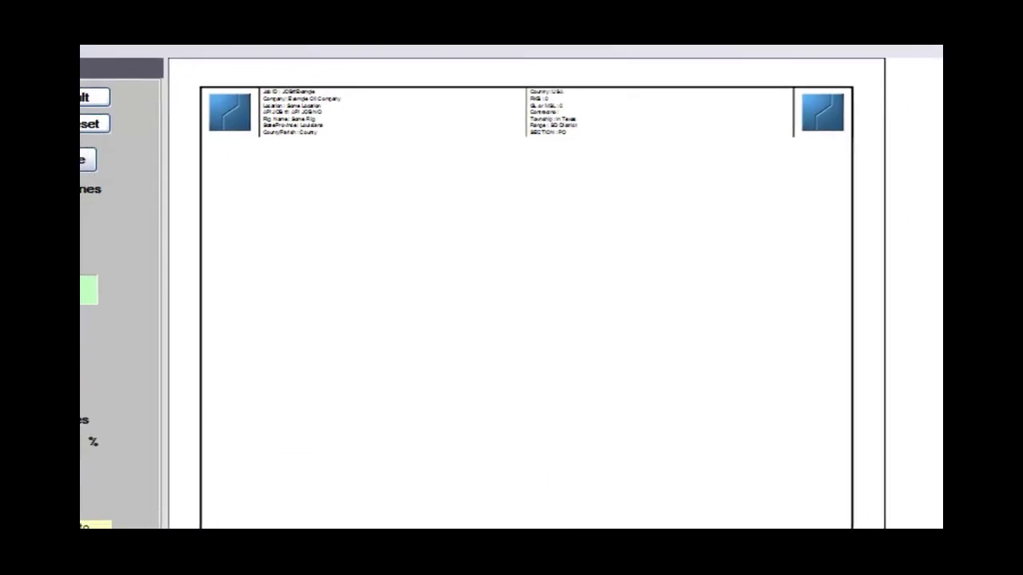
# Apply a bold, size 10 Arial font to the text of header section 2, and make the header settings the default
pyautogui.click(122, 174)
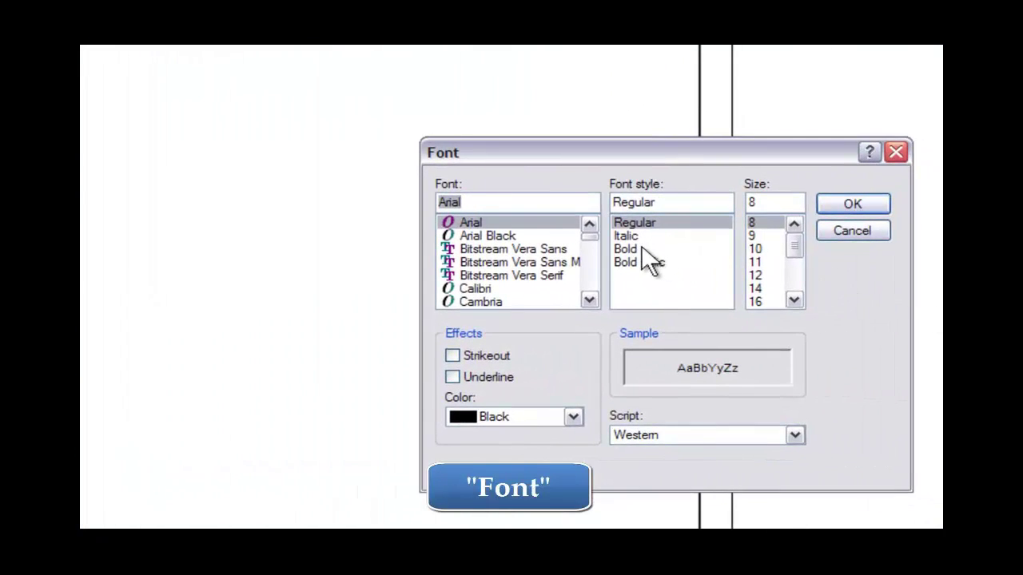
pyautogui.click(641, 248)
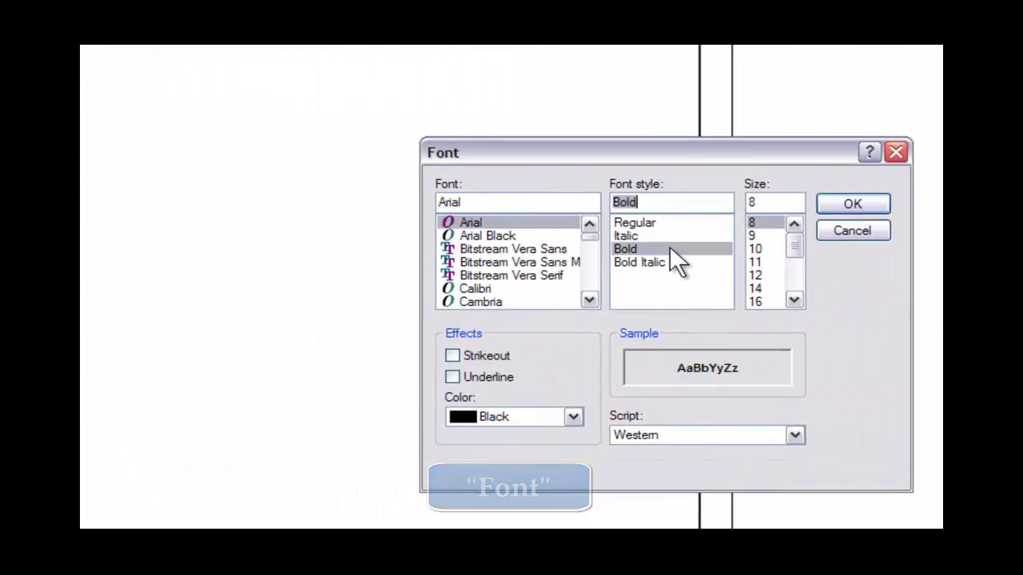
pyautogui.click(759, 248)
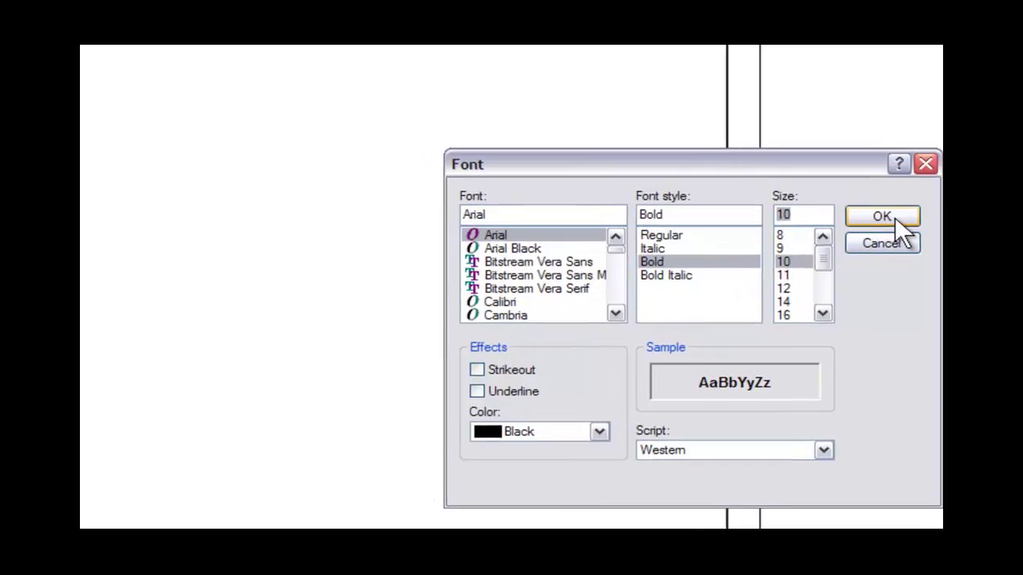
pyautogui.click(867, 204)
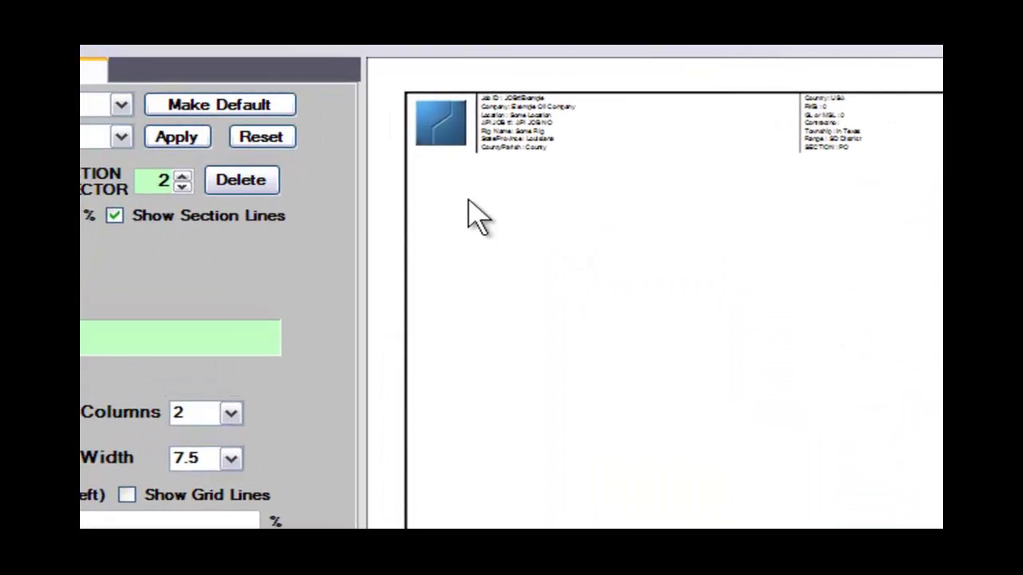
pyautogui.click(175, 136)
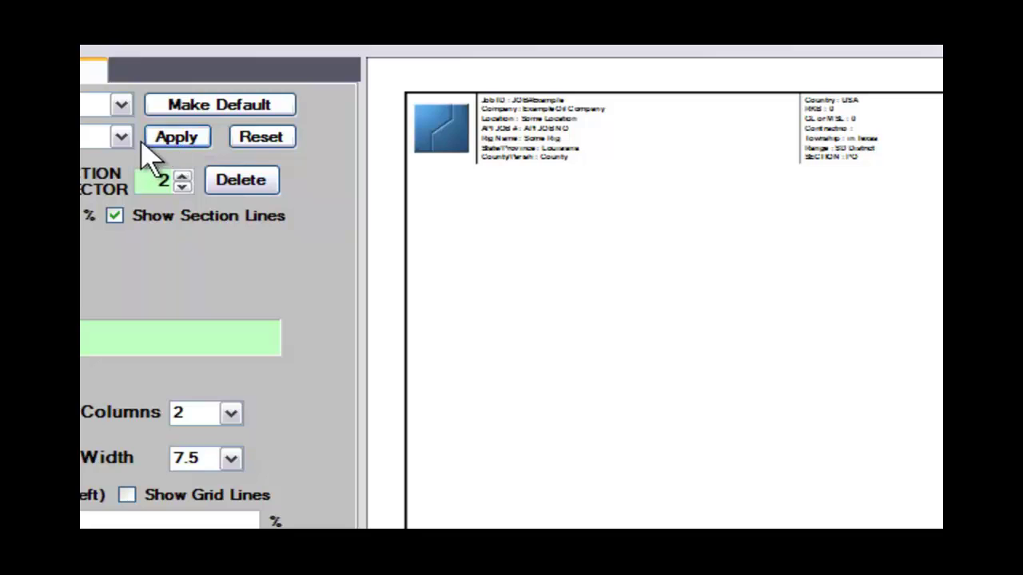
pyautogui.click(190, 106)
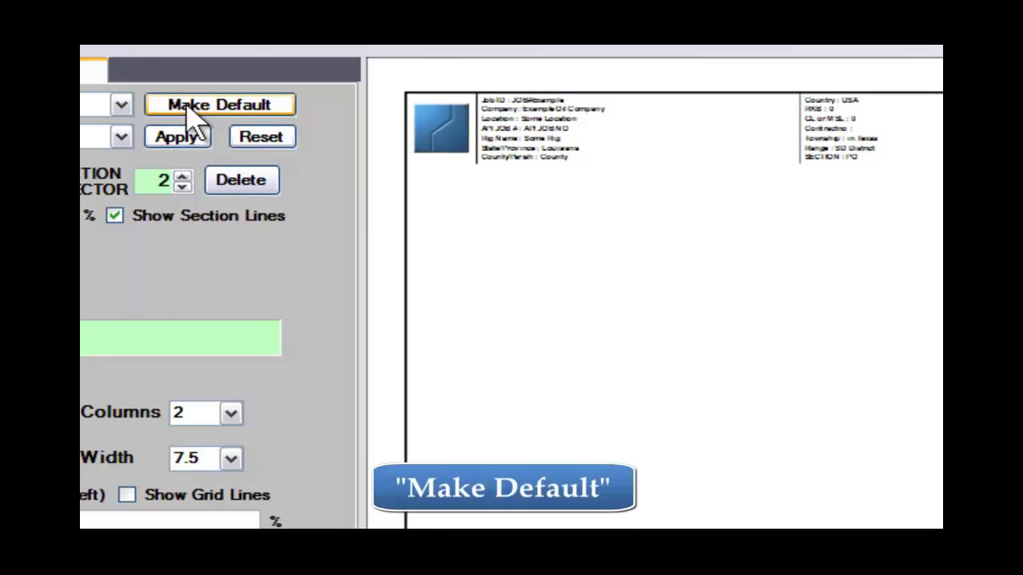